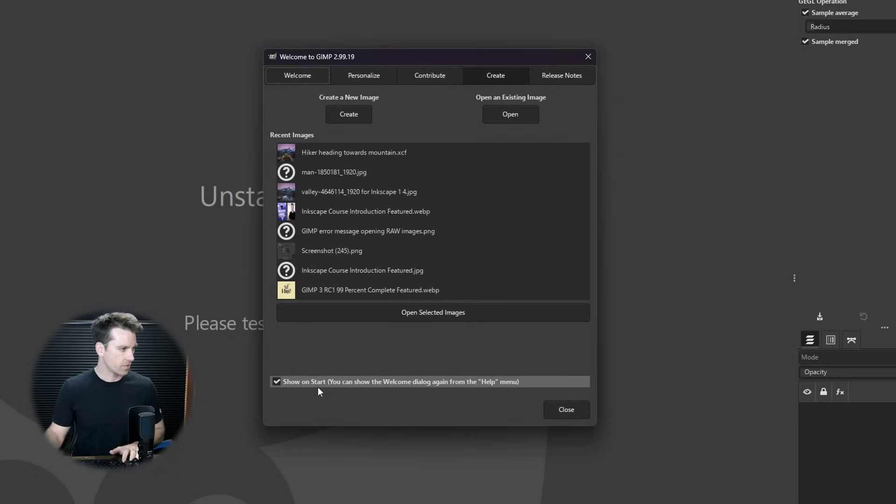
Step: Try selecting a continuous range of files in the recent images list, starting from Hiker heading towards mountain.xcf
{"action": "left_click", "coordinate": [345, 250]}
{"action": "left_click", "coordinate": [354, 154]}
{"action": "left_click", "coordinate": [400, 252], "text": "shift"}
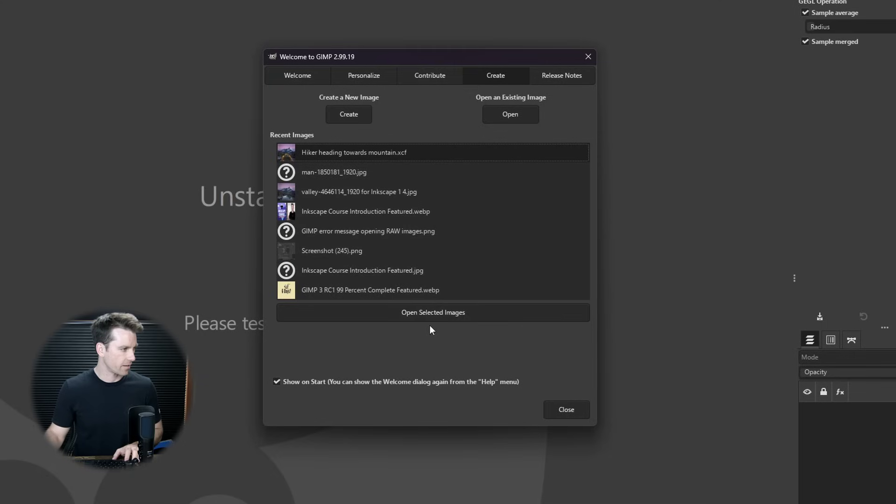
{"action": "left_click", "coordinate": [367, 215], "text": "shift"}
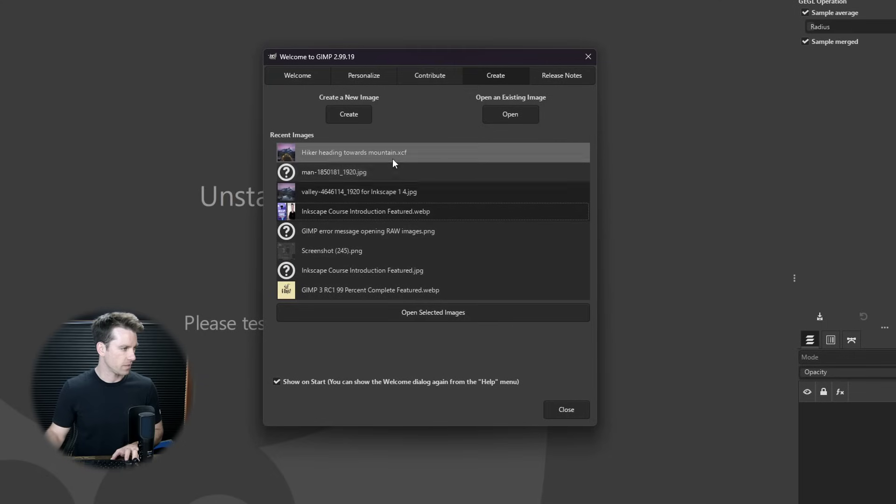
Step: Open Hiker heading towards mountain.xcf together with Inkscape Course Introduction Featured.webp from the recent images, and close the Inkscape image
{"action": "left_click", "coordinate": [390, 152]}
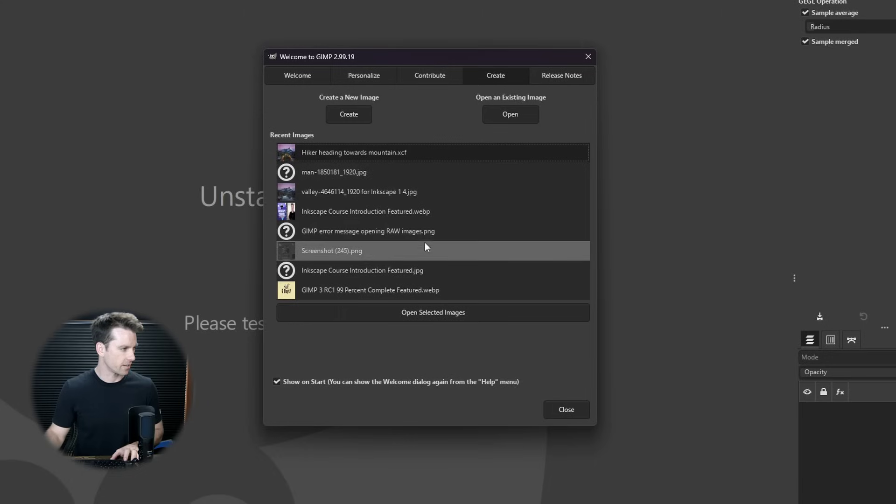
{"action": "left_click", "coordinate": [374, 208]}
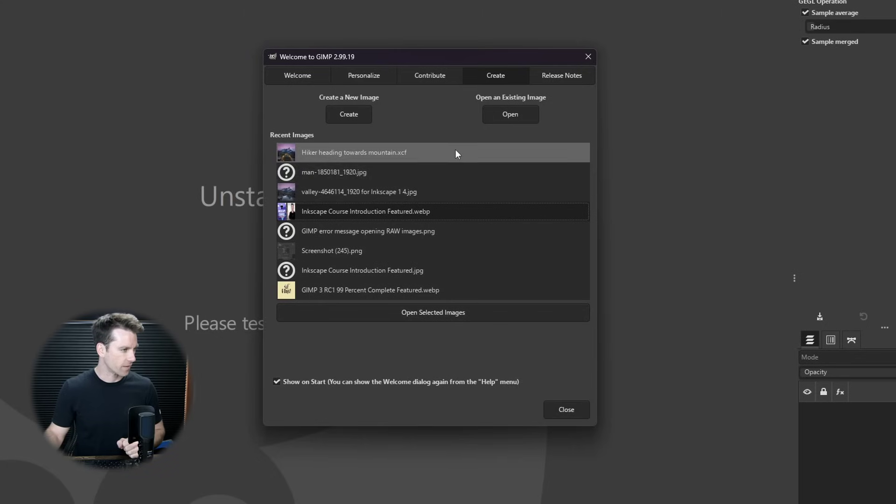
{"action": "left_click", "coordinate": [469, 212]}
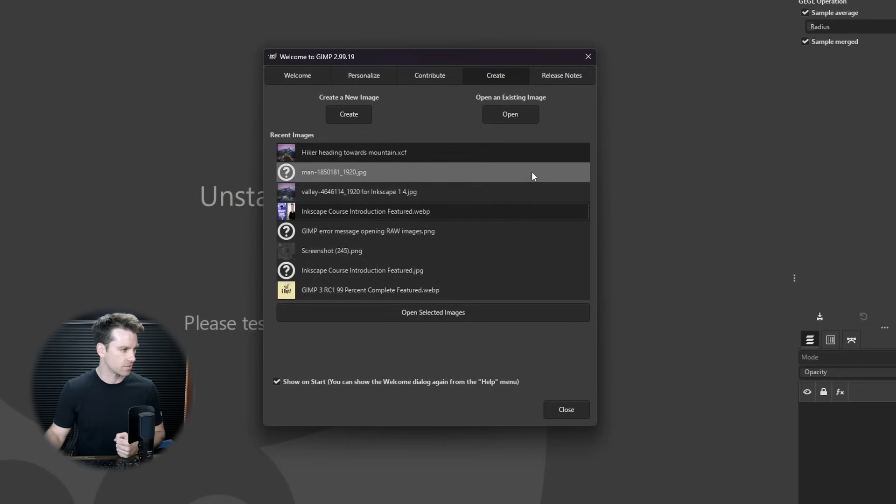
{"action": "double_click", "coordinate": [477, 211]}
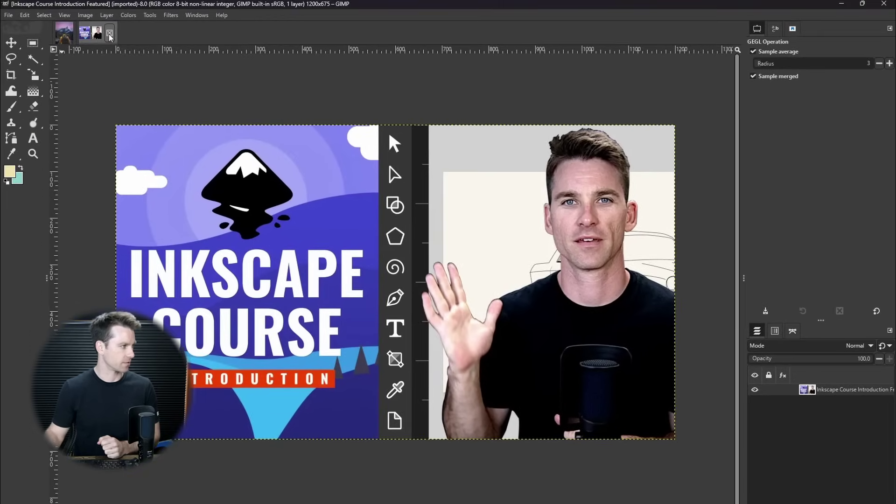
{"action": "left_click", "coordinate": [109, 34]}
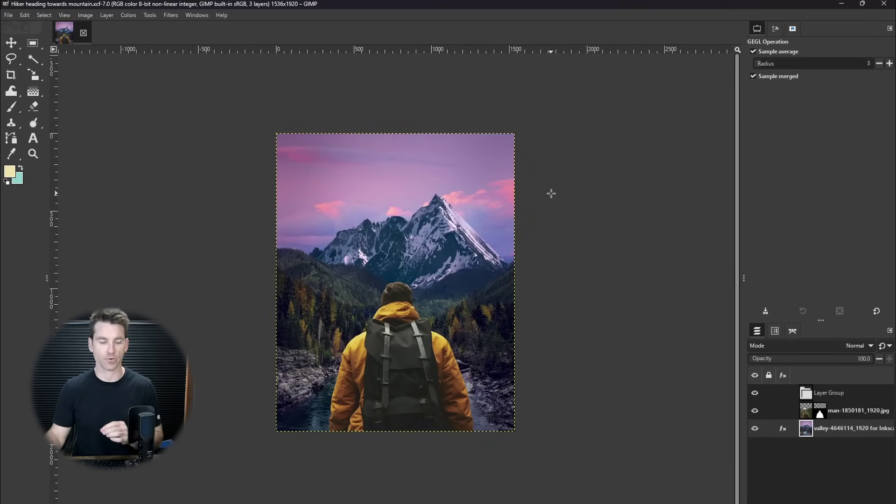
Step: Select both the man-1850181_1920.jpg layer and the valley layer and move them into the Layer Group
{"action": "left_click", "coordinate": [806, 414], "text": "shift"}
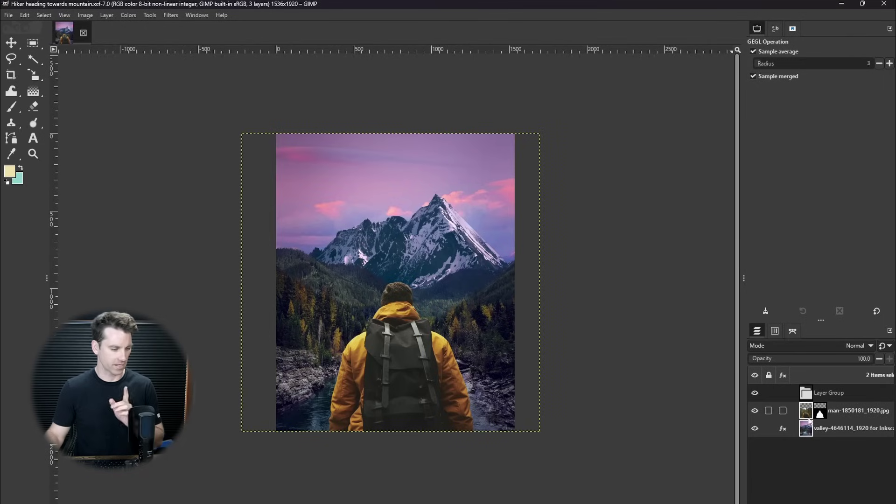
{"action": "left_click_drag", "start_coordinate": [809, 416], "coordinate": [809, 395]}
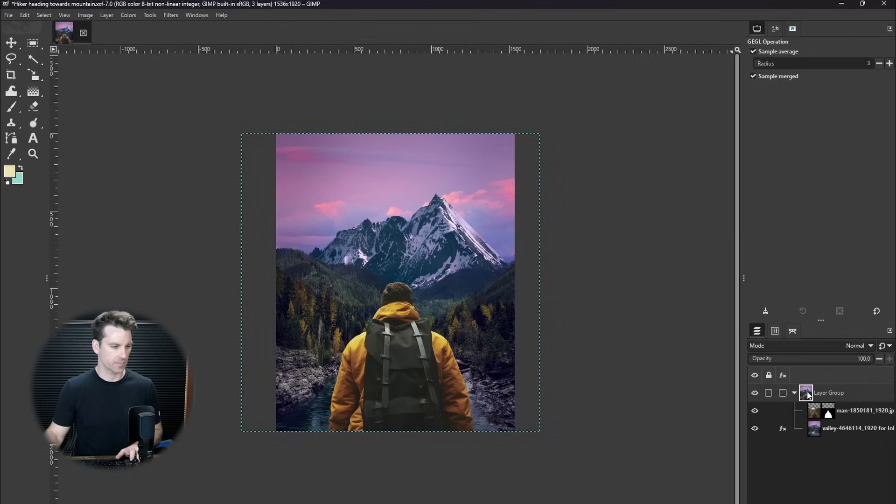
Step: Apply a Levels adjustment to the Layer Group with input black 15, gamma 1.02 and input white 228
{"action": "left_click", "coordinate": [127, 16]}
{"action": "left_click", "coordinate": [150, 120]}
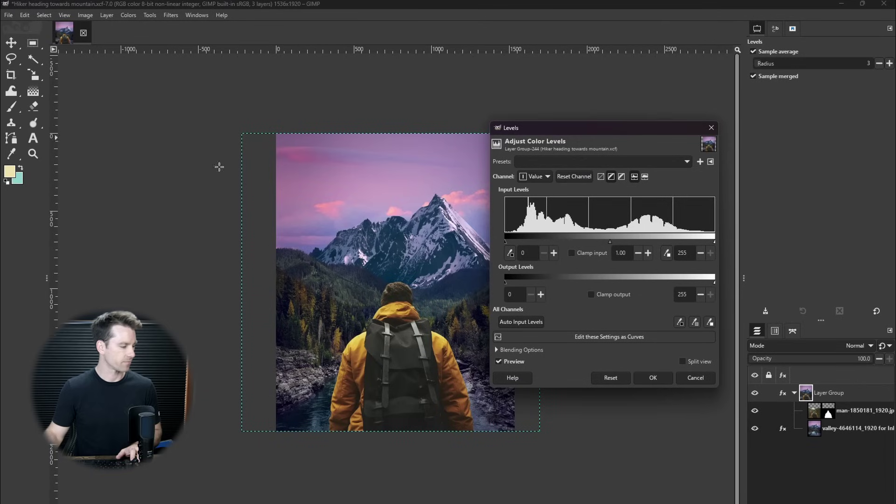
{"action": "left_click_drag", "start_coordinate": [505, 242], "coordinate": [518, 241]}
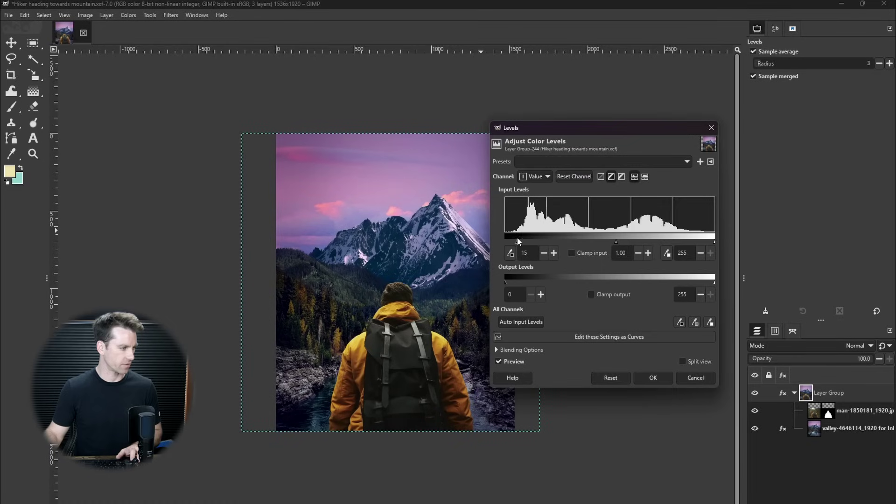
{"action": "left_click_drag", "start_coordinate": [715, 244], "coordinate": [700, 243]}
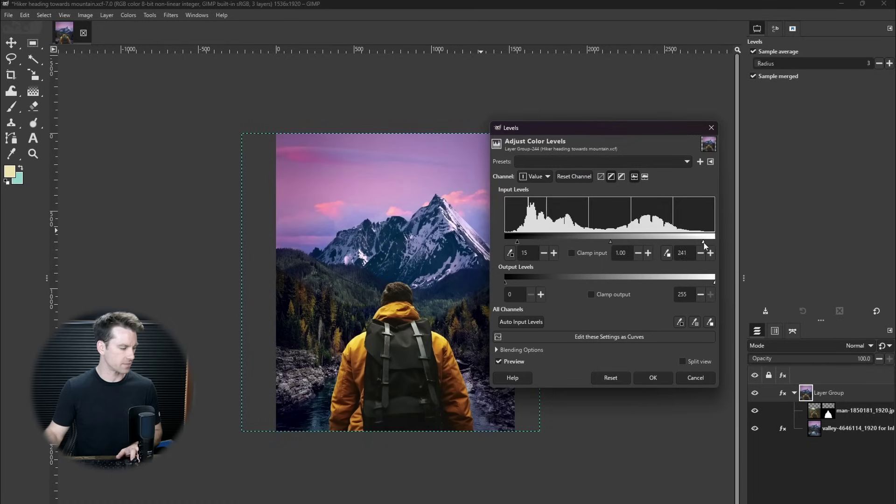
{"action": "left_click_drag", "start_coordinate": [609, 243], "coordinate": [604, 241]}
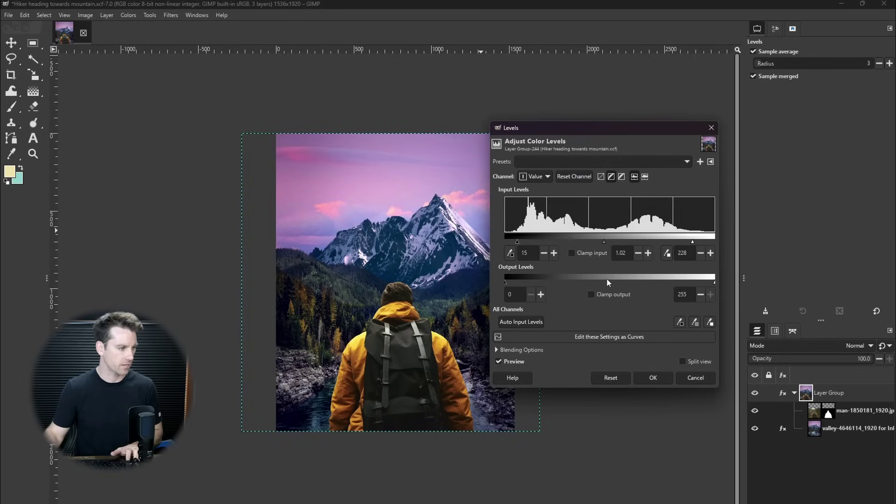
{"action": "left_click", "coordinate": [654, 378]}
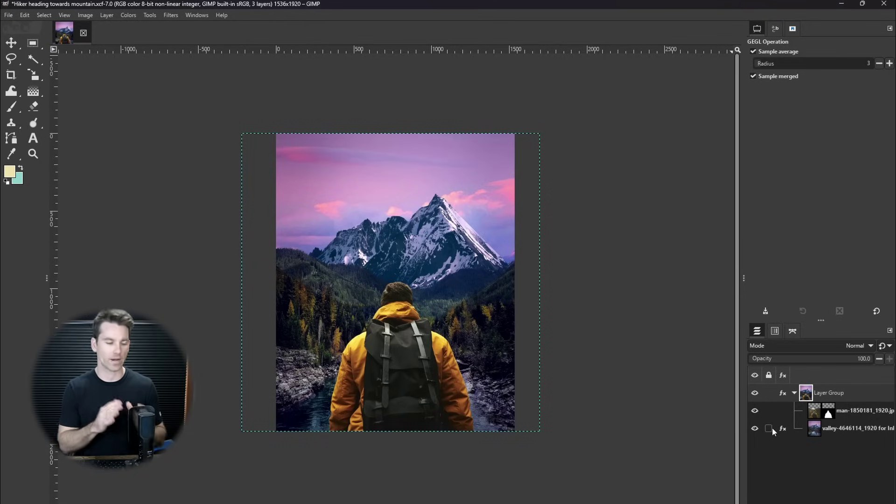
Step: Duplicate the valley layer inside the group and inspect the copy's layer effects
{"action": "left_click", "coordinate": [815, 429]}
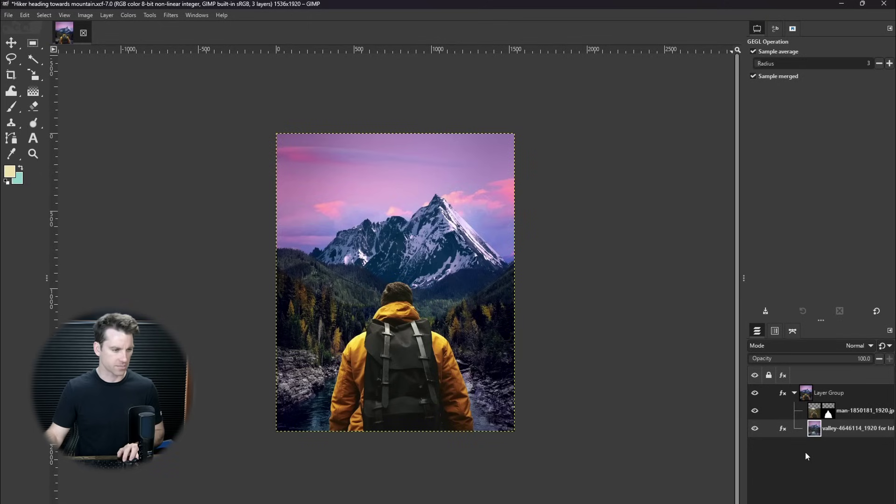
{"action": "key", "text": "shift+ctrl+d"}
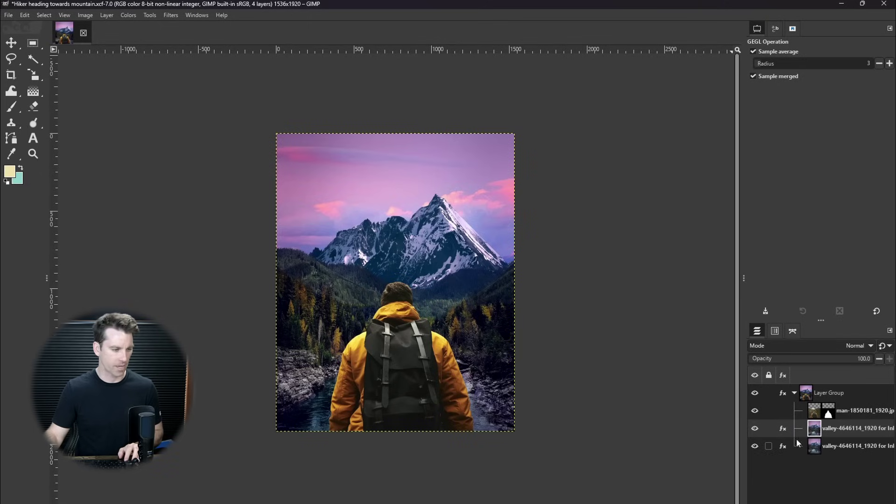
{"action": "left_click", "coordinate": [784, 428]}
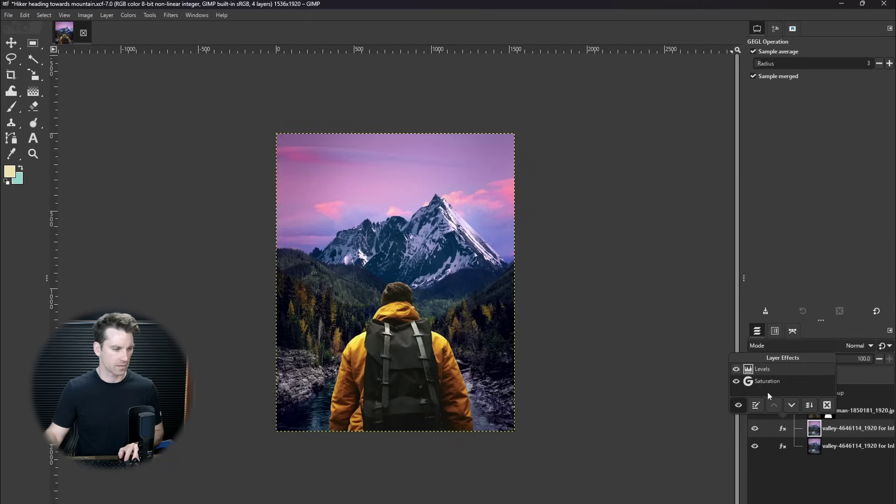
{"action": "left_click", "coordinate": [783, 425]}
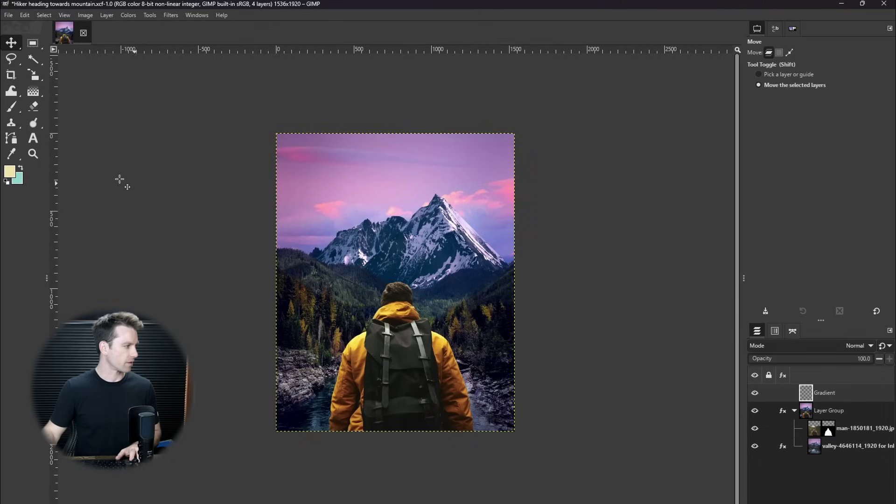
Step: Add a vertical guide beside the image and a horizontal guide above it, and move both together from their intersection
{"action": "left_click_drag", "start_coordinate": [55, 161], "coordinate": [220, 184]}
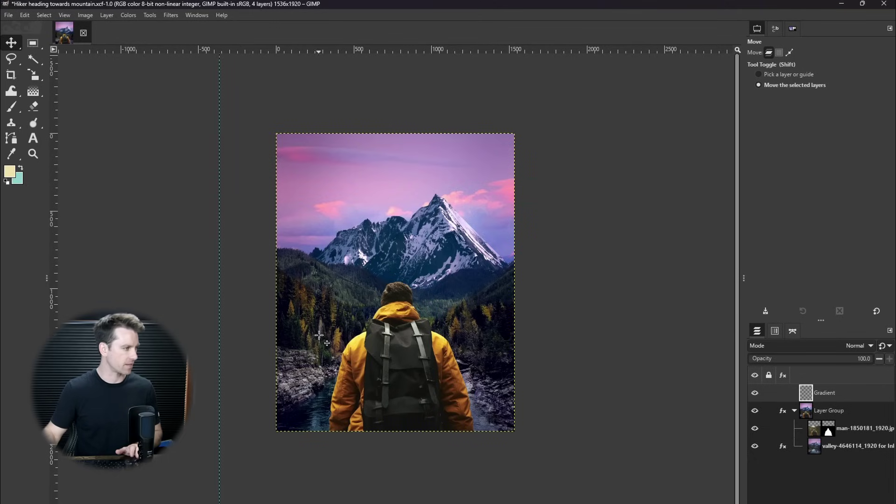
{"action": "left_click_drag", "start_coordinate": [312, 55], "coordinate": [314, 110]}
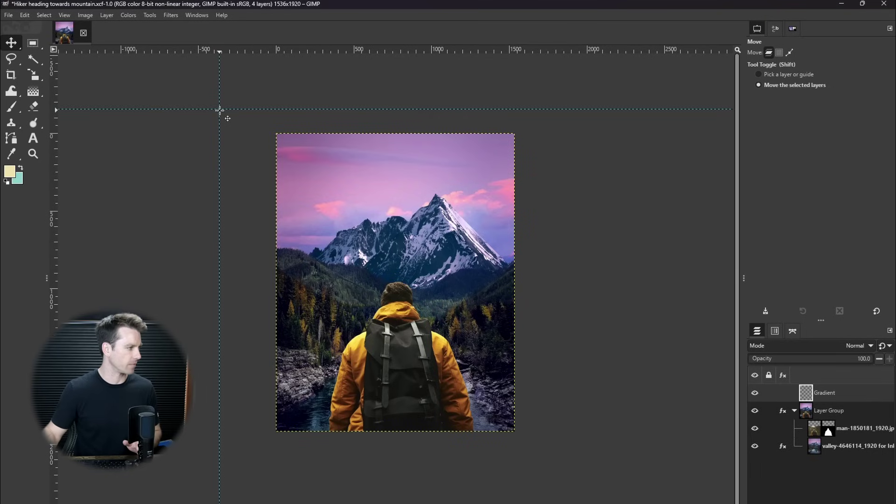
{"action": "left_click_drag", "start_coordinate": [220, 110], "coordinate": [235, 119]}
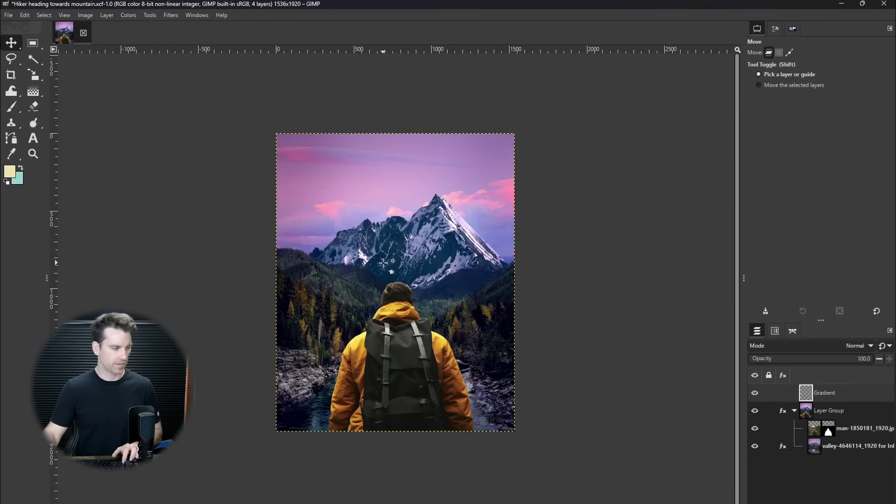
Step: Try a vertical linear FG to BG gradient with Repeat set to None (truncate) on the Gradient layer, and discard it
{"action": "key", "text": "g"}
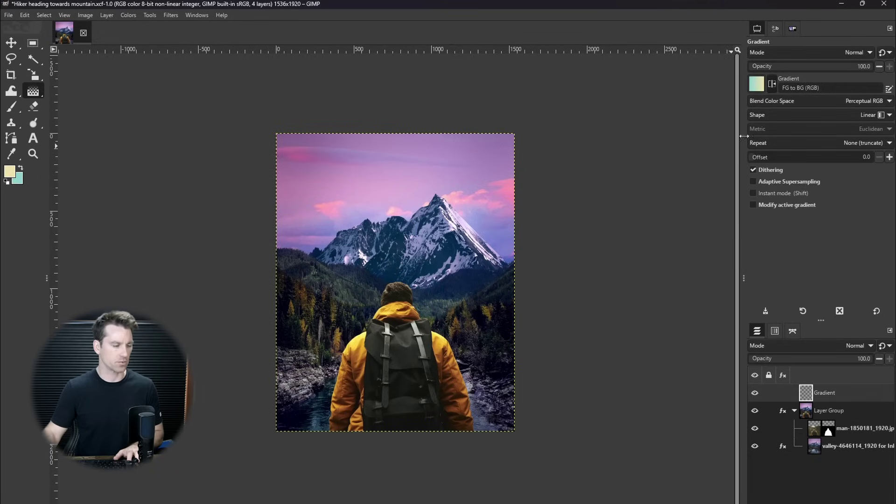
{"action": "left_click", "coordinate": [792, 143]}
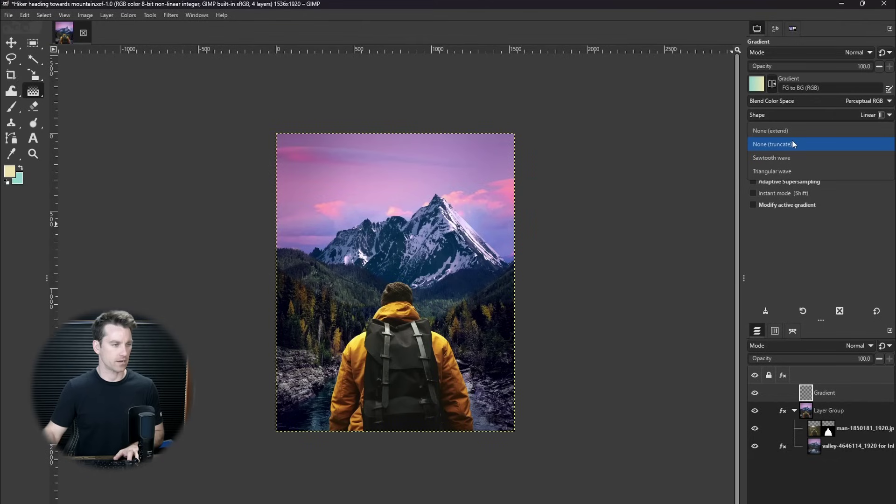
{"action": "left_click", "coordinate": [769, 146]}
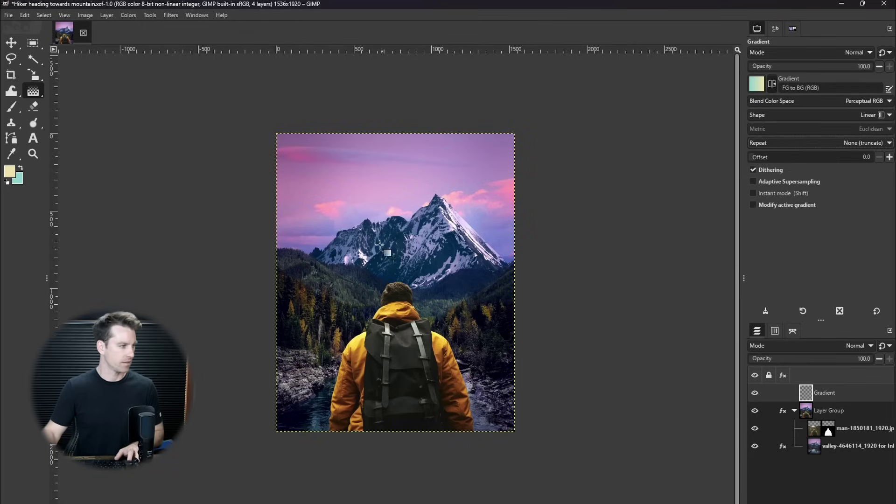
{"action": "left_click_drag", "start_coordinate": [388, 208], "coordinate": [377, 385]}
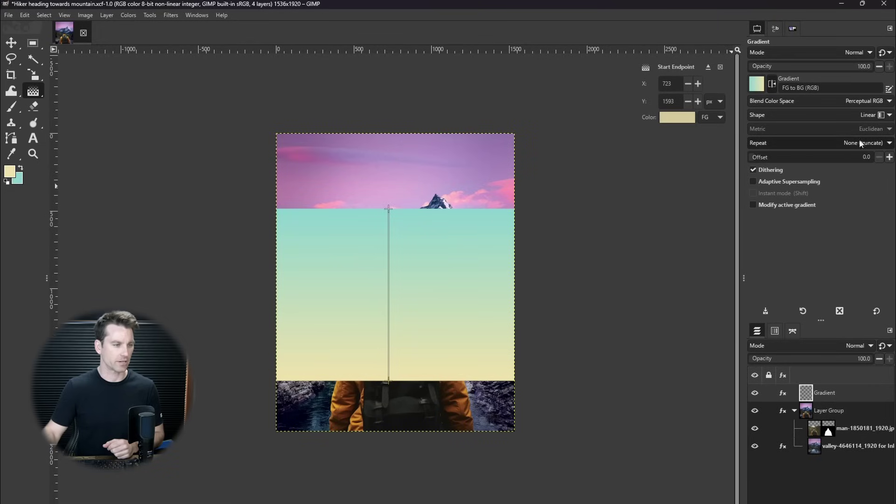
{"action": "key", "text": "Escape"}
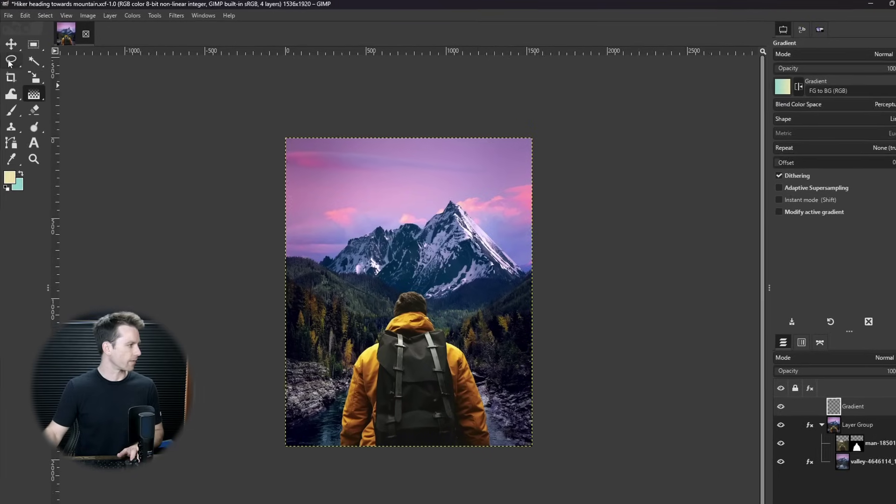
Step: Activate the Scissors Select tool
{"action": "right_click", "coordinate": [9, 62]}
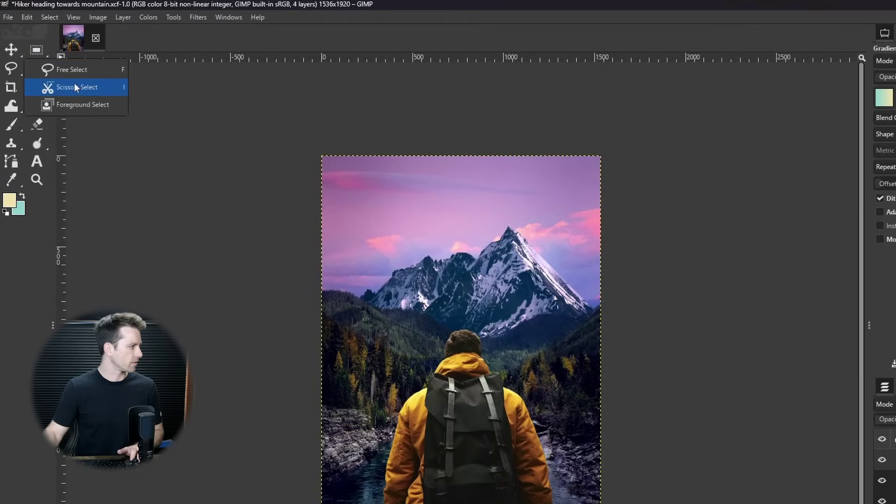
{"action": "left_click", "coordinate": [70, 93]}
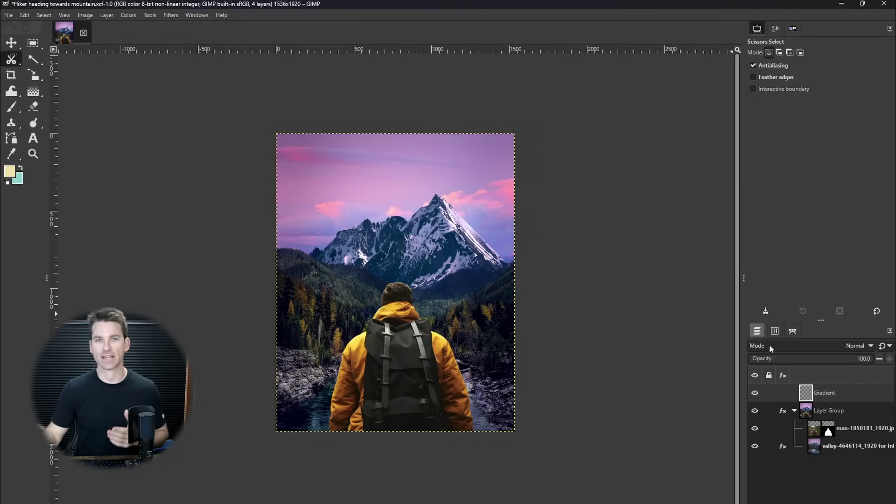
Step: Toggle the Merge filter option on and off in a Color Balance adjustment for the valley layer, and discard the adjustment
{"action": "left_click", "coordinate": [814, 447]}
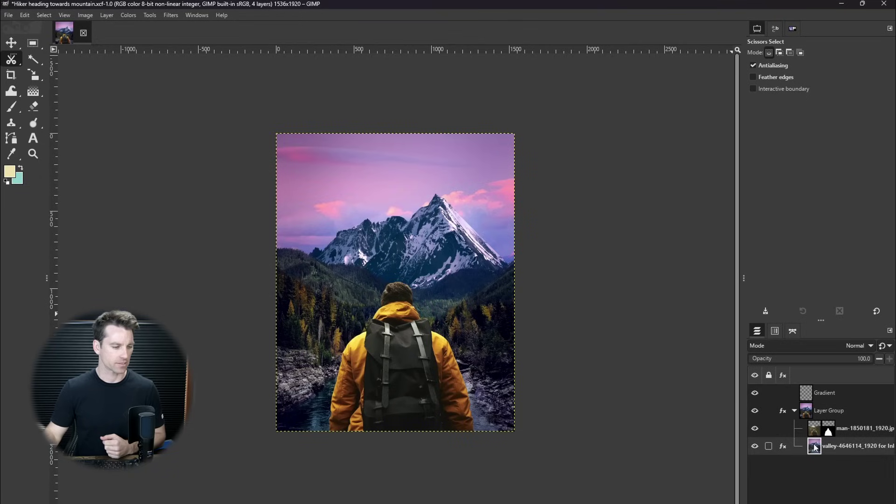
{"action": "left_click", "coordinate": [129, 16]}
{"action": "left_click", "coordinate": [147, 27]}
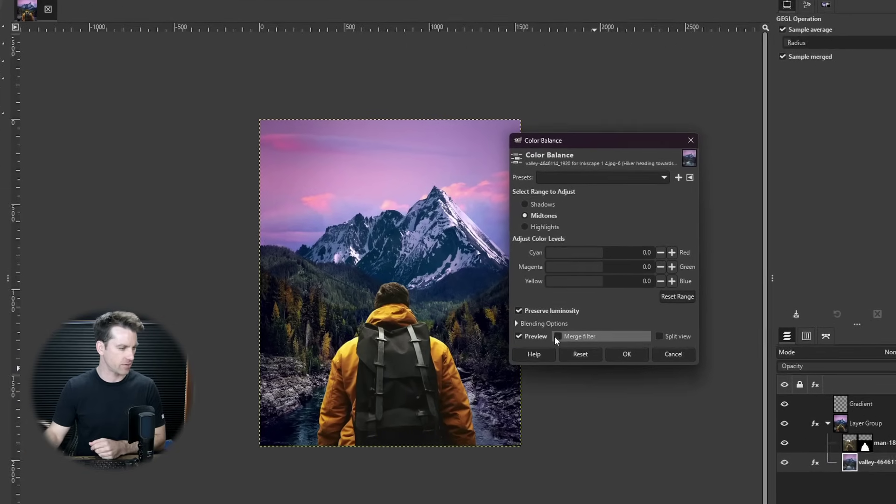
{"action": "left_click", "coordinate": [557, 336]}
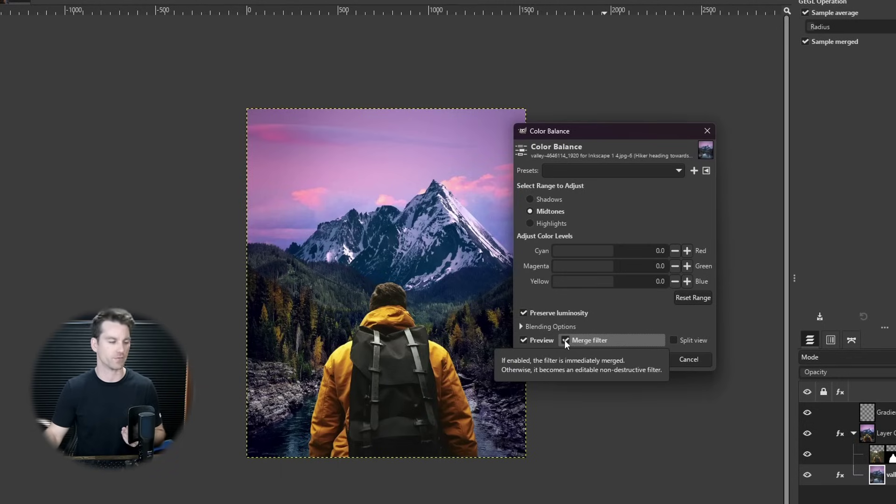
{"action": "left_click", "coordinate": [564, 340]}
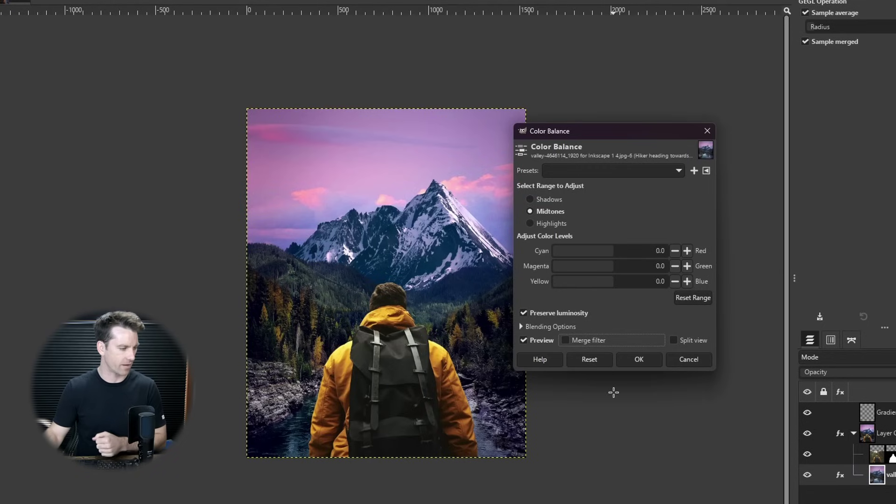
{"action": "left_click", "coordinate": [706, 131]}
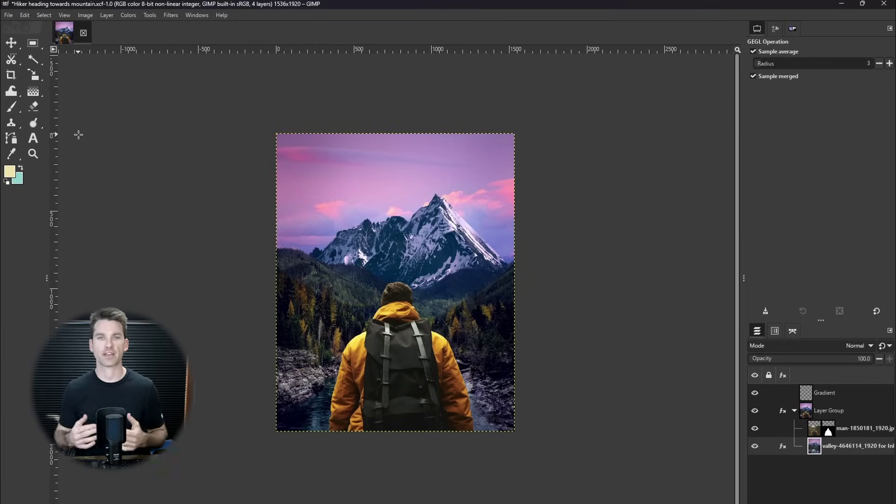